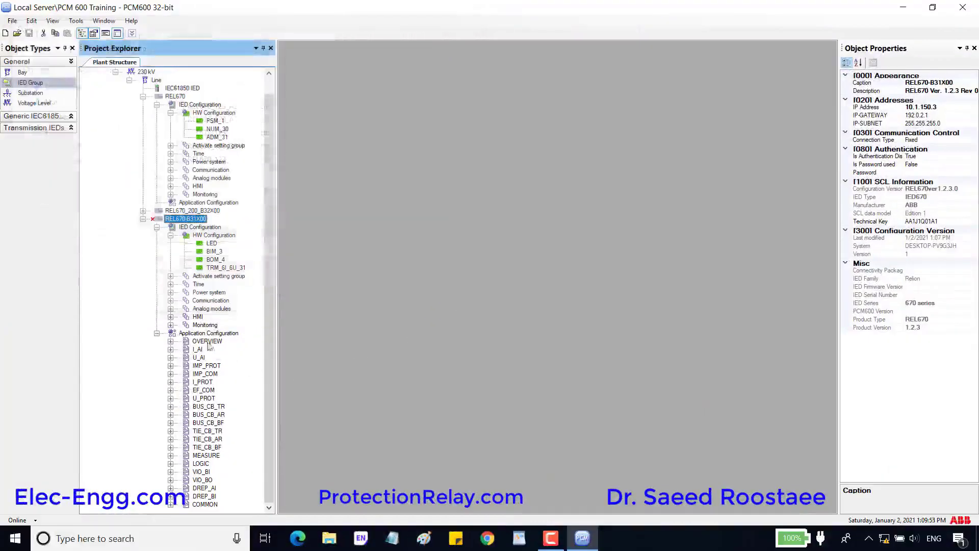
Read data from the REL650 relay, then show TRM_6I_6U_31 parameters with Activate setting group expanded.
right_click(185, 225)
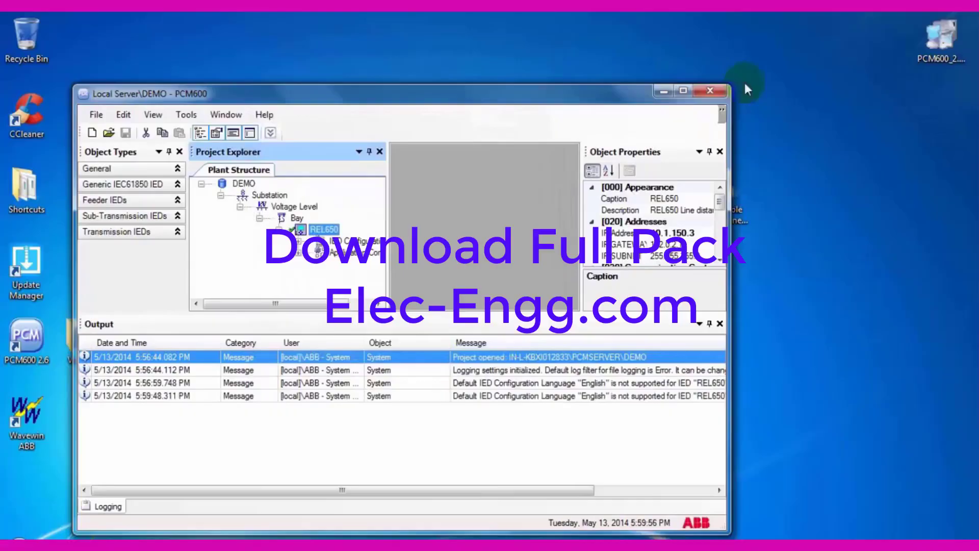
click(683, 90)
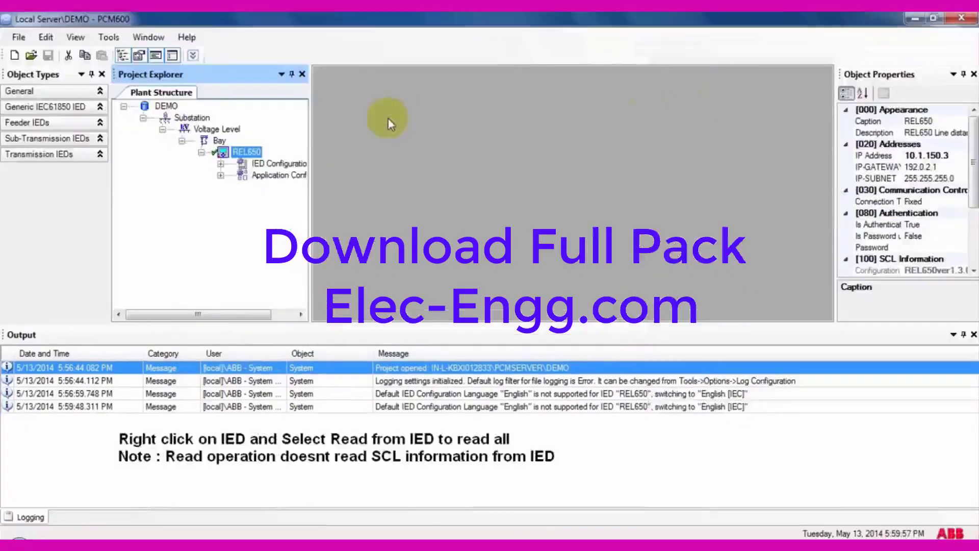
right_click(250, 154)
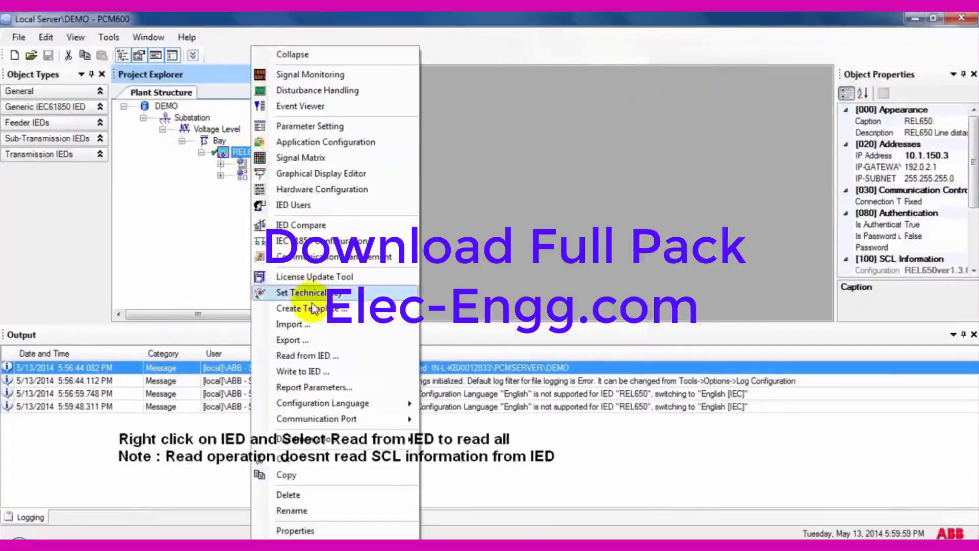
click(313, 356)
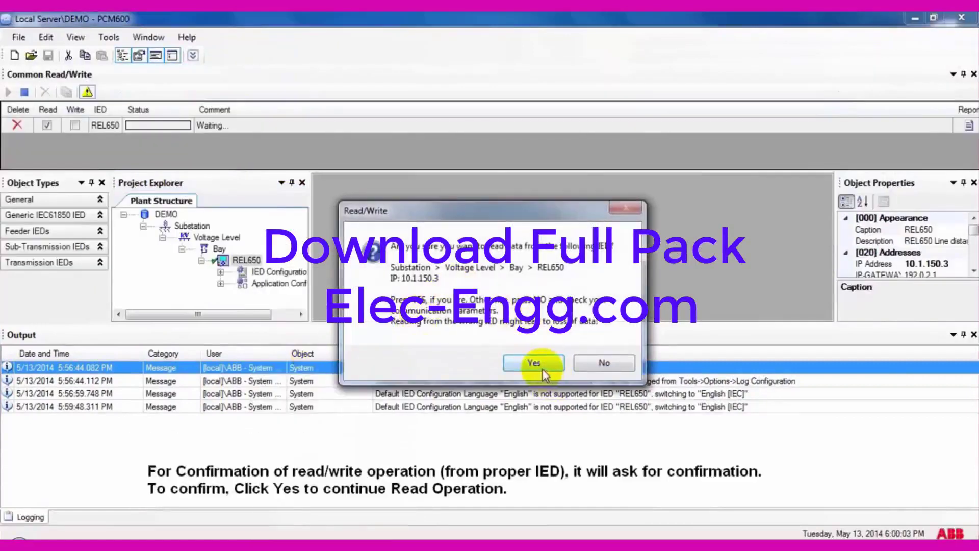
click(542, 368)
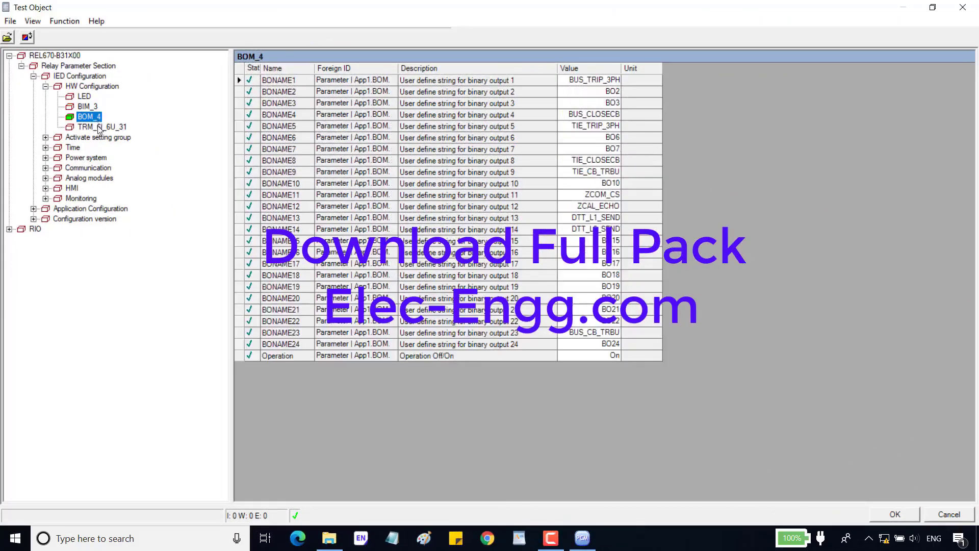
click(99, 127)
click(47, 138)
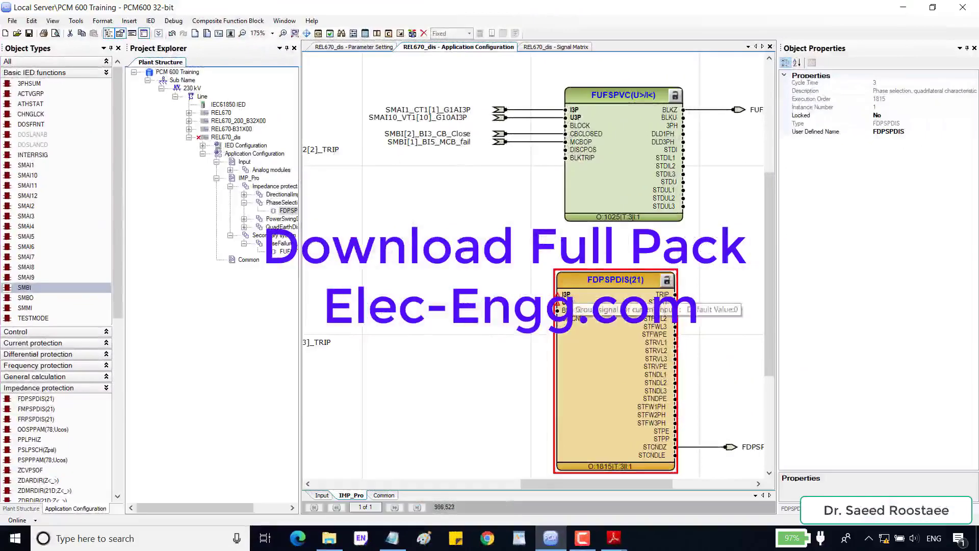
Connect the FDPSPDIS(21) I3P input to the existing SMAI1_CT1[1]_G1AI3P variable.
click(566, 295)
right_click(566, 295)
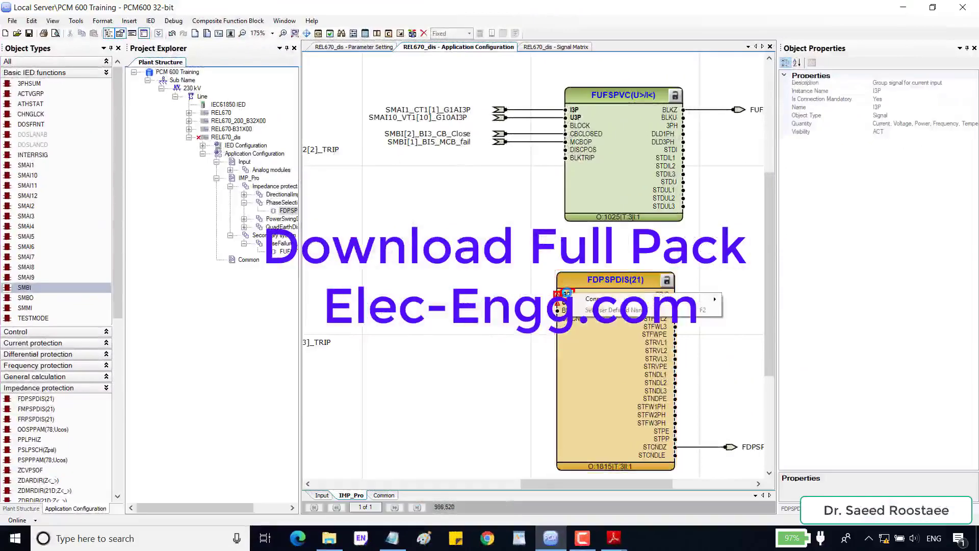
mouse_move(609, 300)
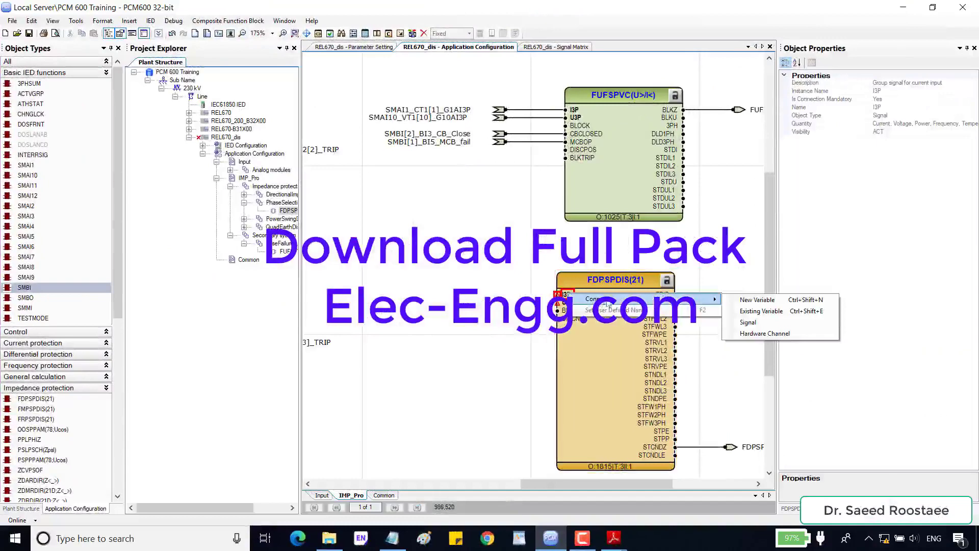
click(785, 311)
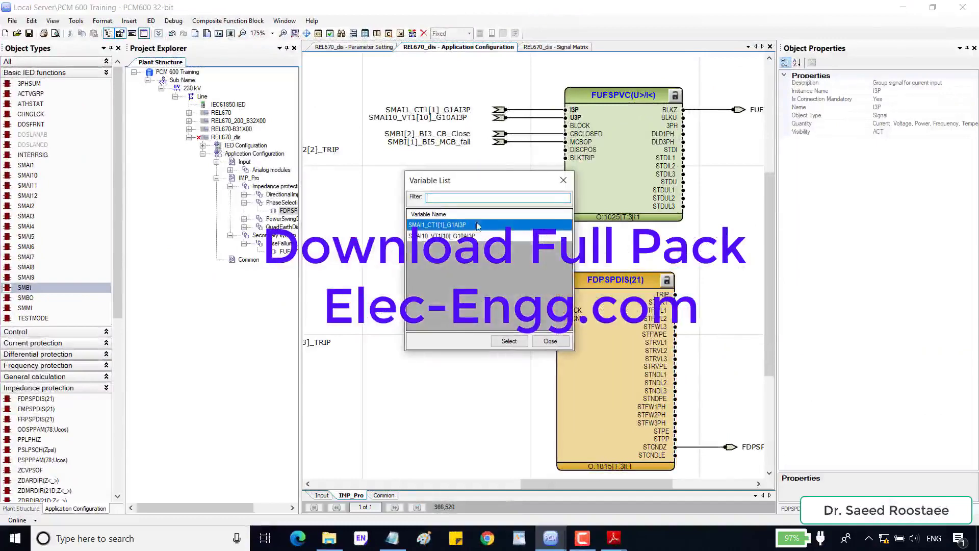
double_click(448, 228)
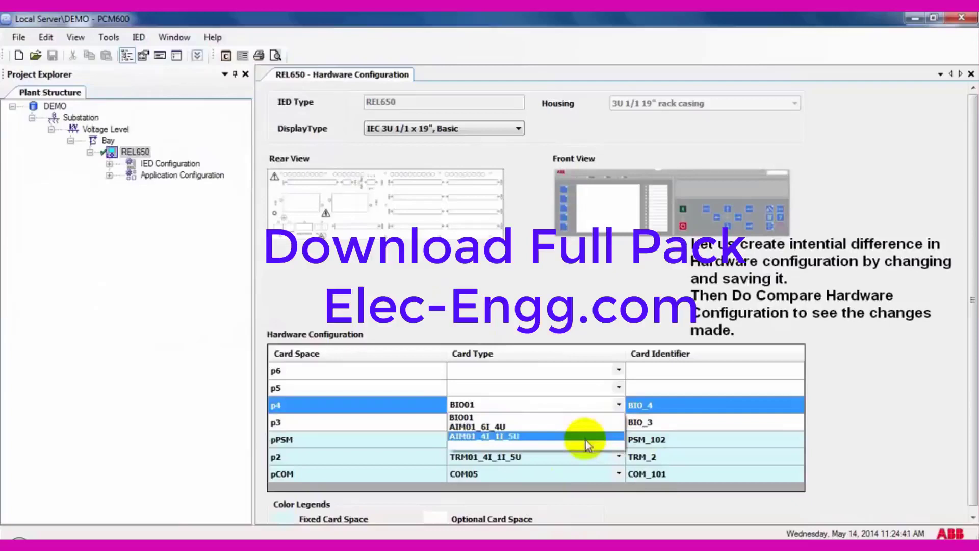
Clear the slot p4 card type, save, and compare the hardware configuration.
click(619, 423)
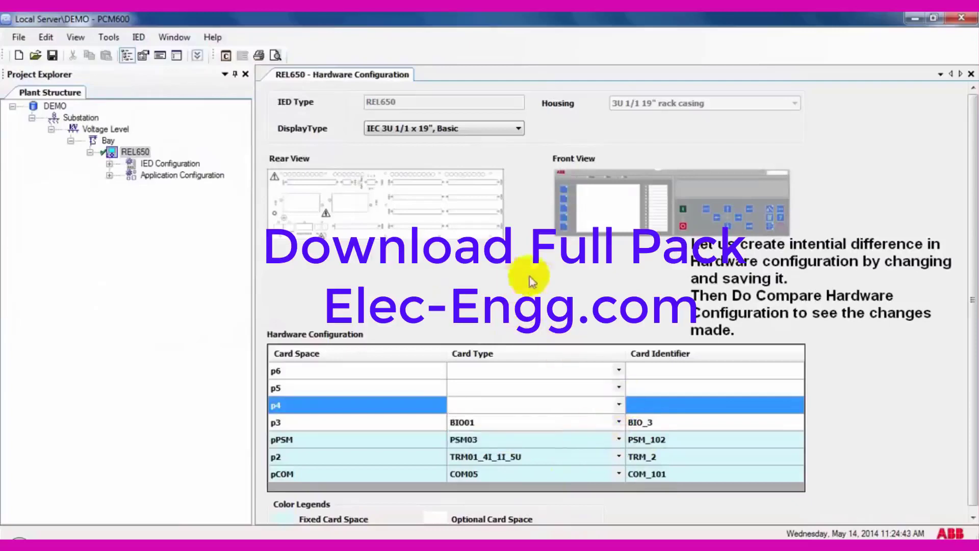
click(534, 352)
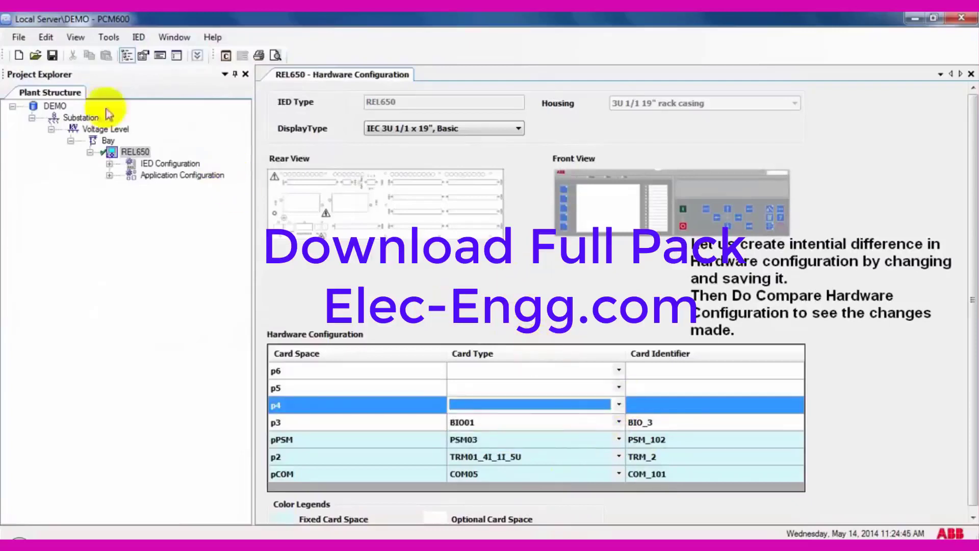
click(52, 55)
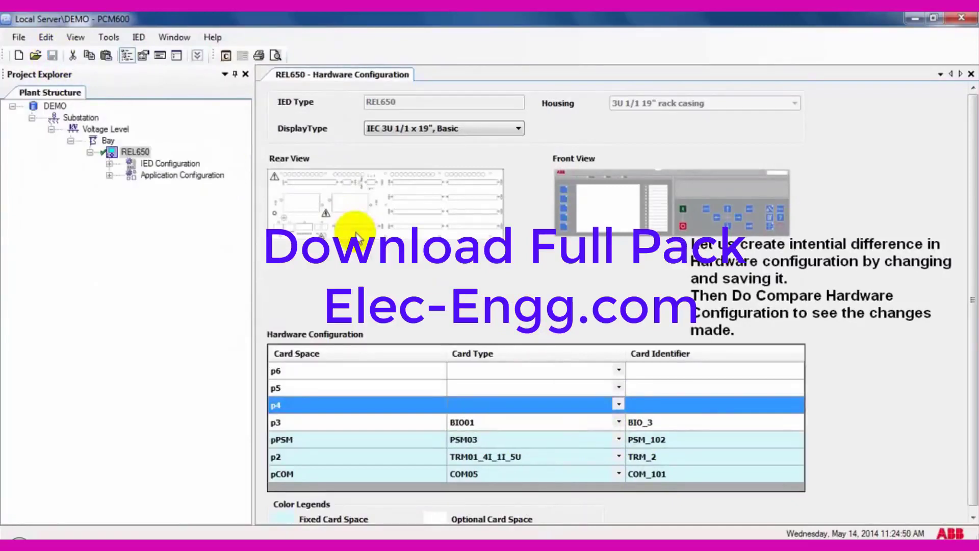
click(224, 54)
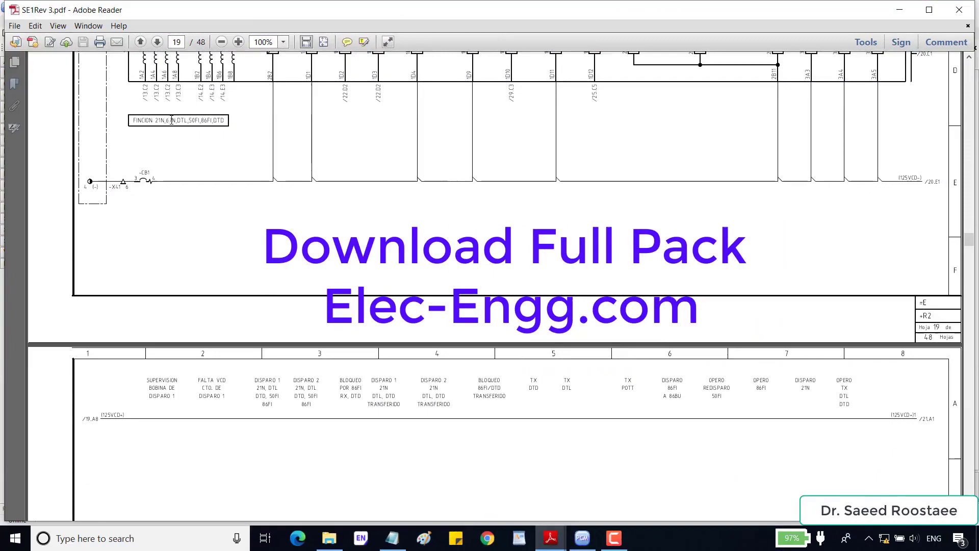
scroll(172, 120, up, 3)
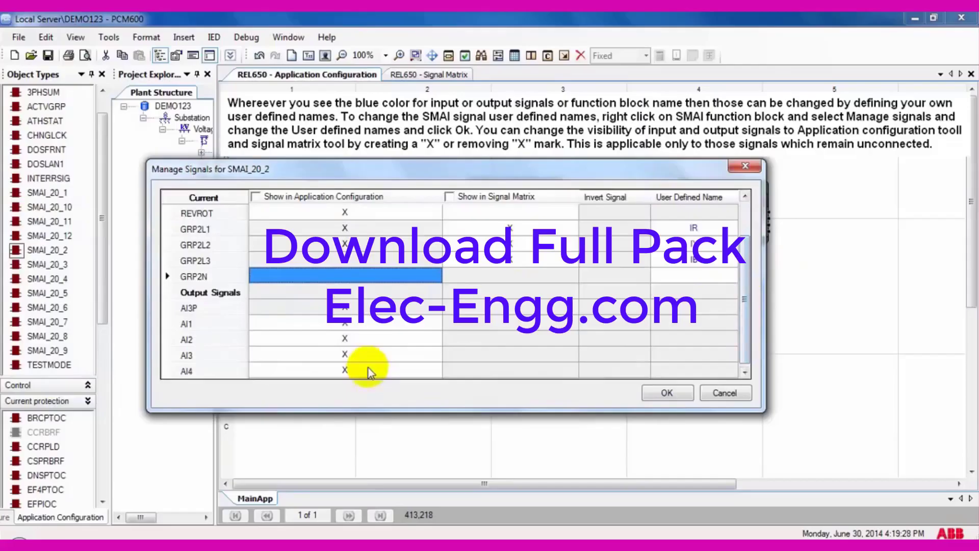
Accept the SMAI_20_2 signal settings and read its signal tooltips.
click(667, 393)
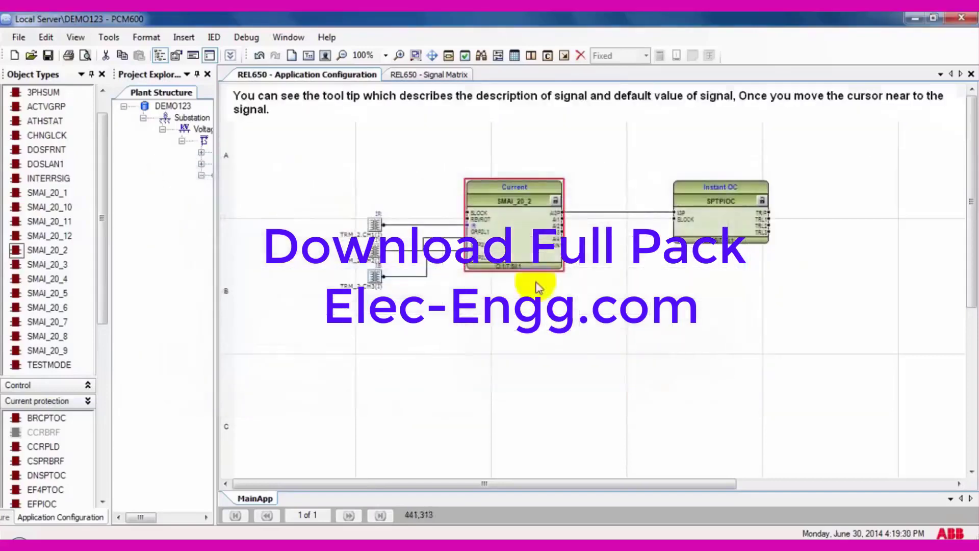
mouse_move(530, 248)
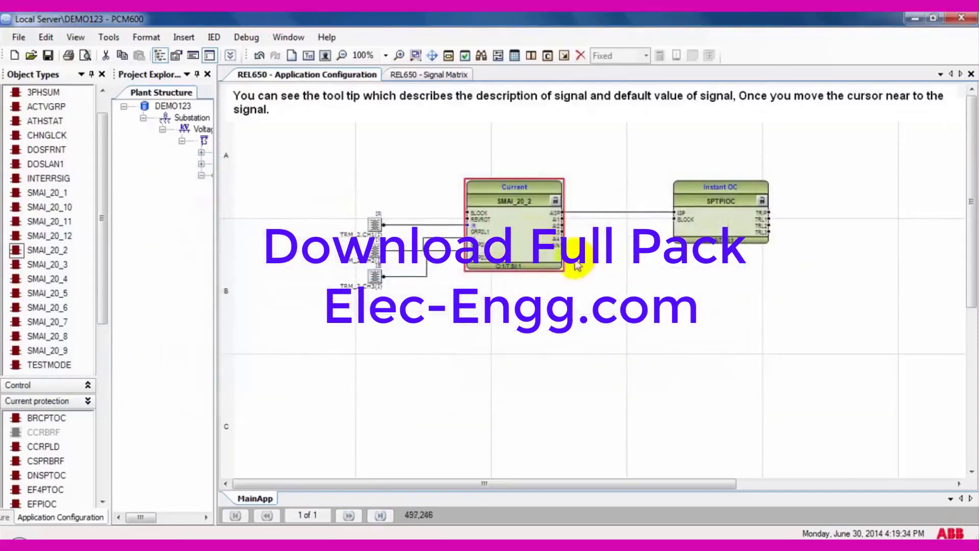
mouse_move(563, 249)
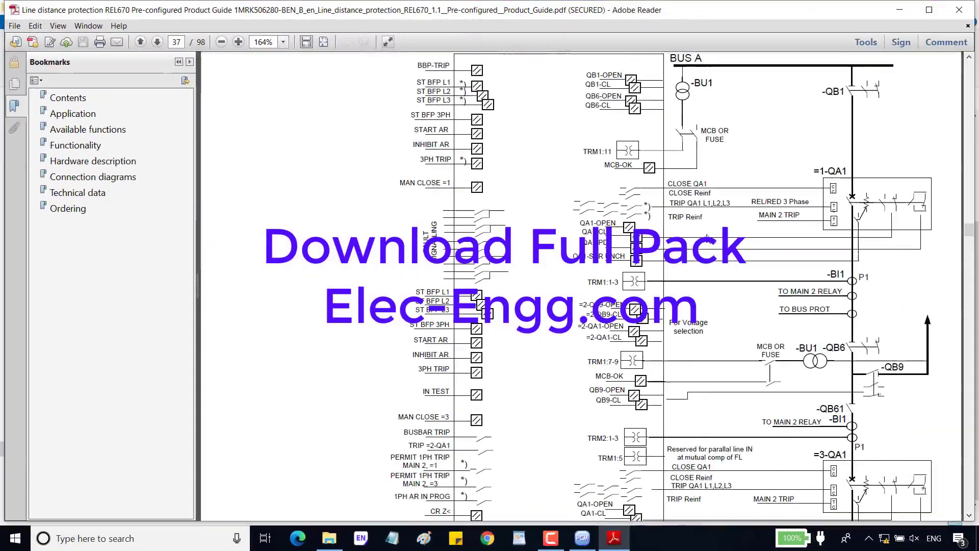
Fit all of page 37's multi-breaker connection diagram in the window.
scroll(828, 308, down, 5)
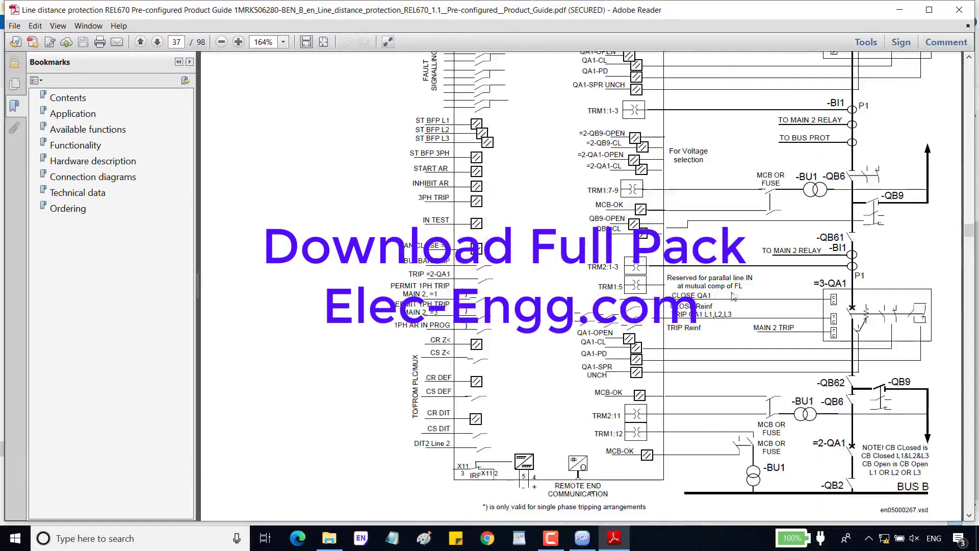
click(325, 45)
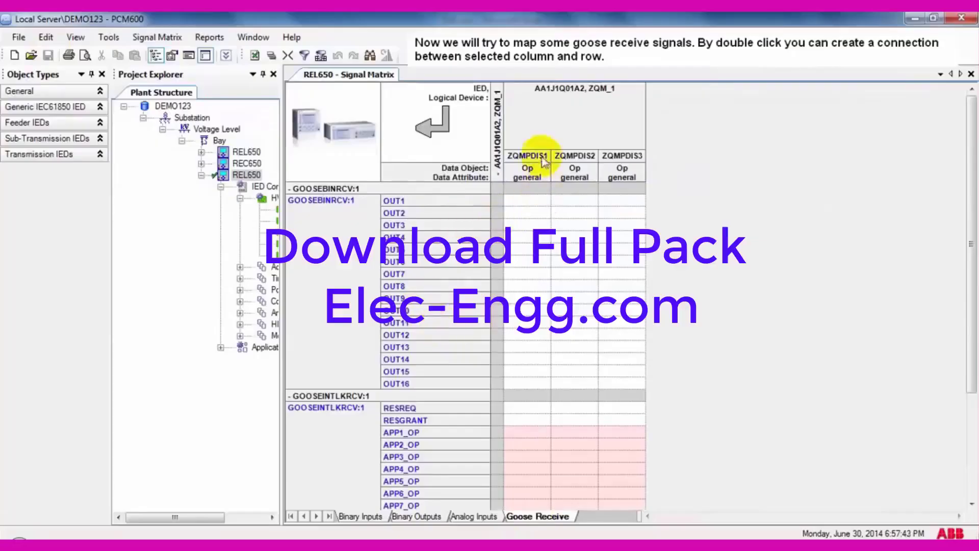
Connect GOOSE OUT1, OUT2, OUT3 to ZQMPDIS1–3 Op general, then show the analog inputs matrix.
double_click(527, 200)
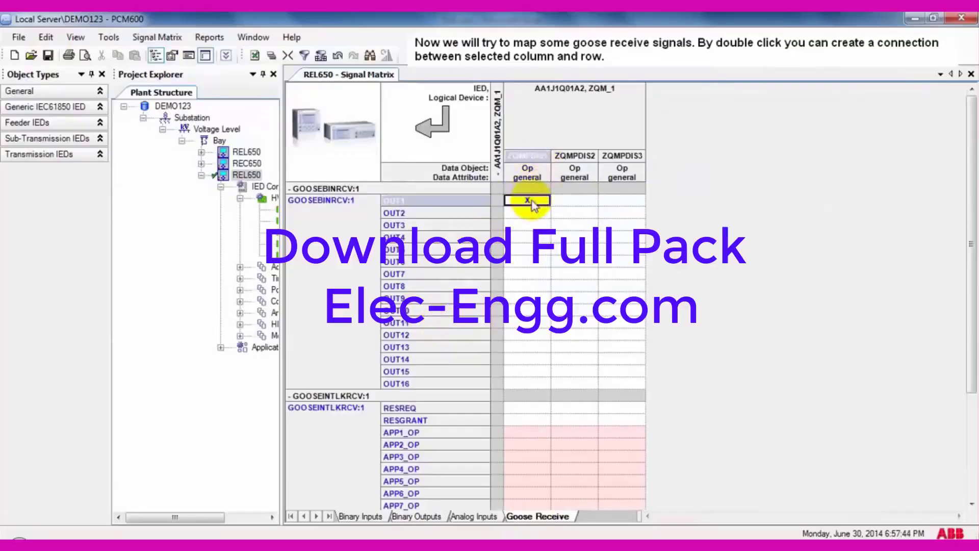
double_click(575, 212)
double_click(622, 225)
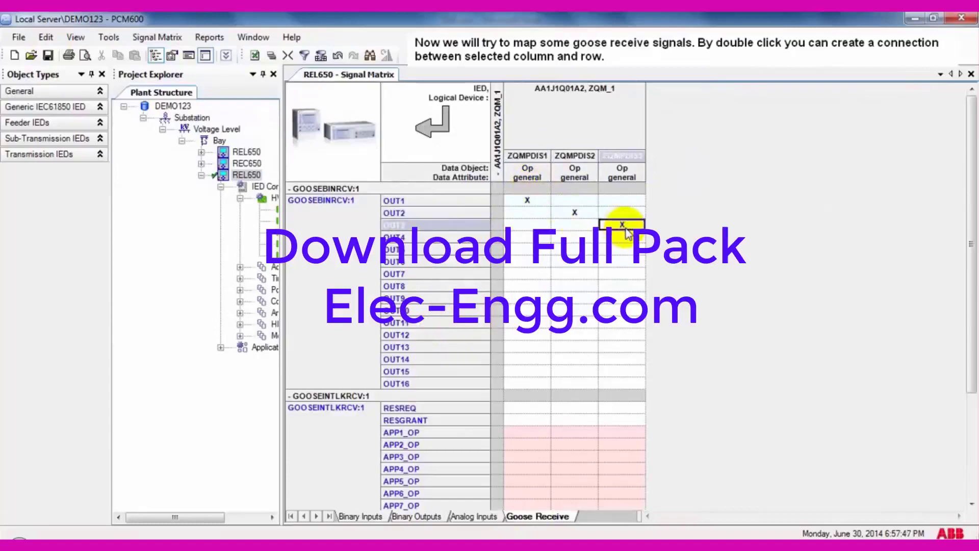
click(478, 516)
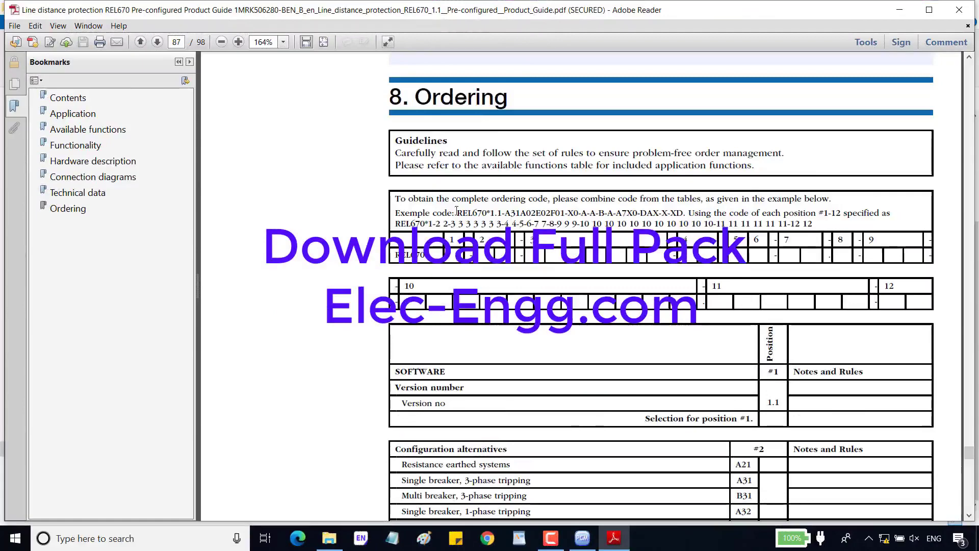
Select the example ordering code text on page 87.
drag(458, 210, 676, 214)
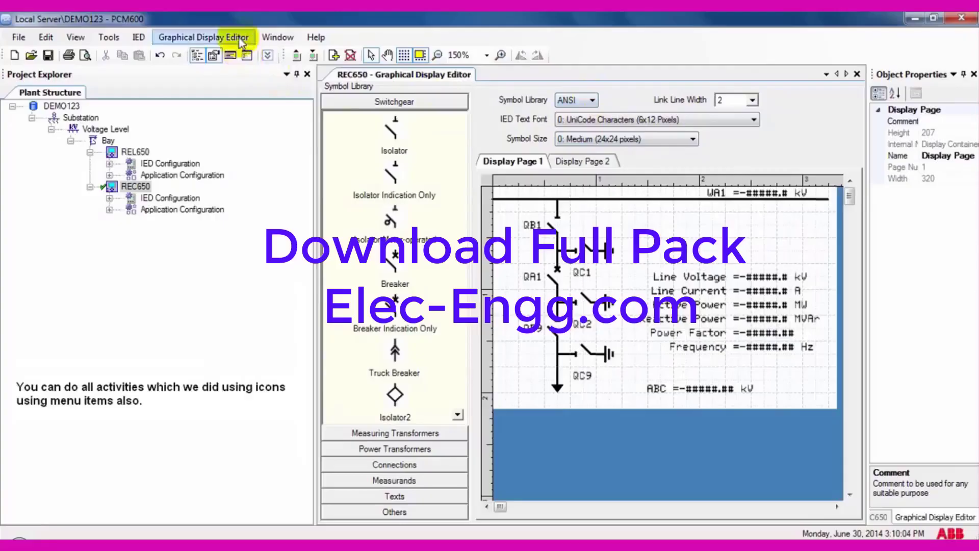
Export Display Page 1 as a display-page template, proposed as DEMO123_Bay.psld.
click(238, 39)
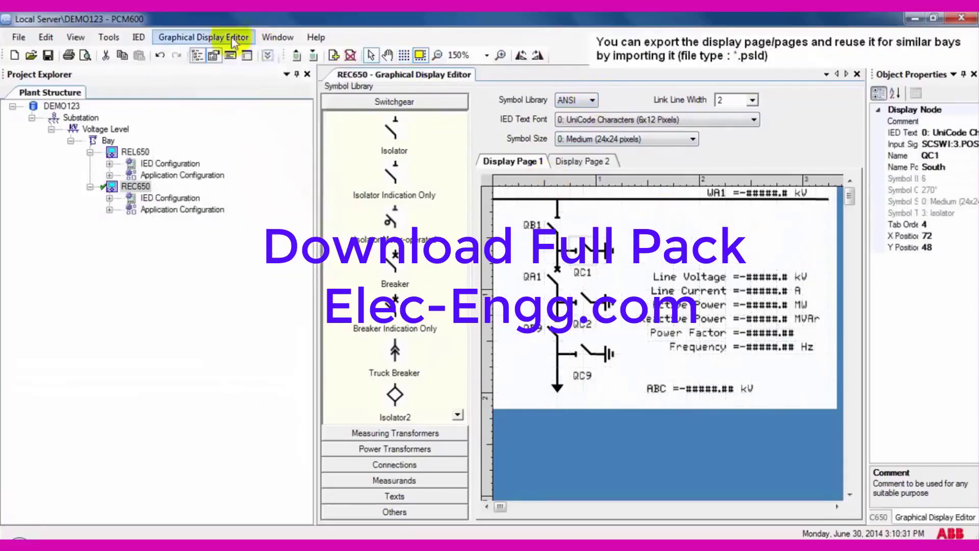
click(230, 38)
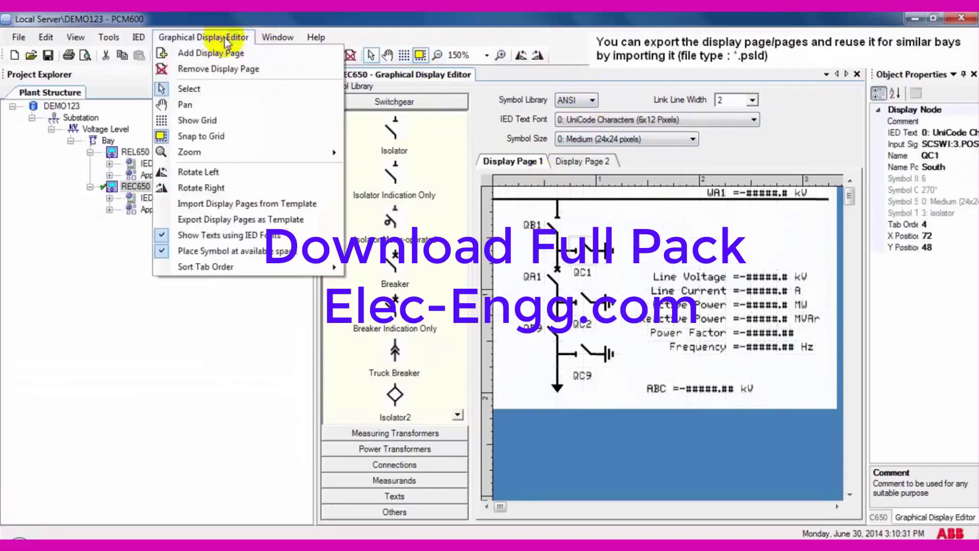
click(239, 219)
click(294, 197)
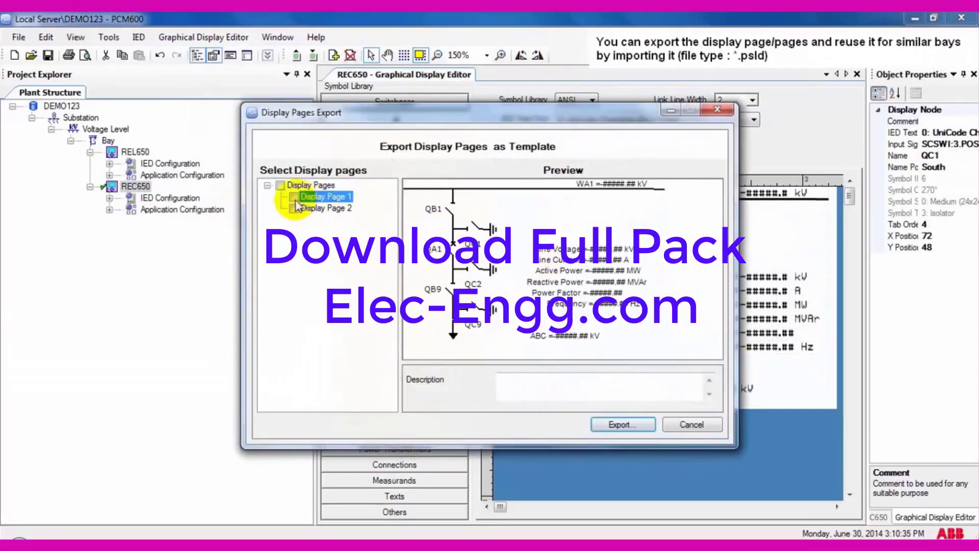
click(634, 426)
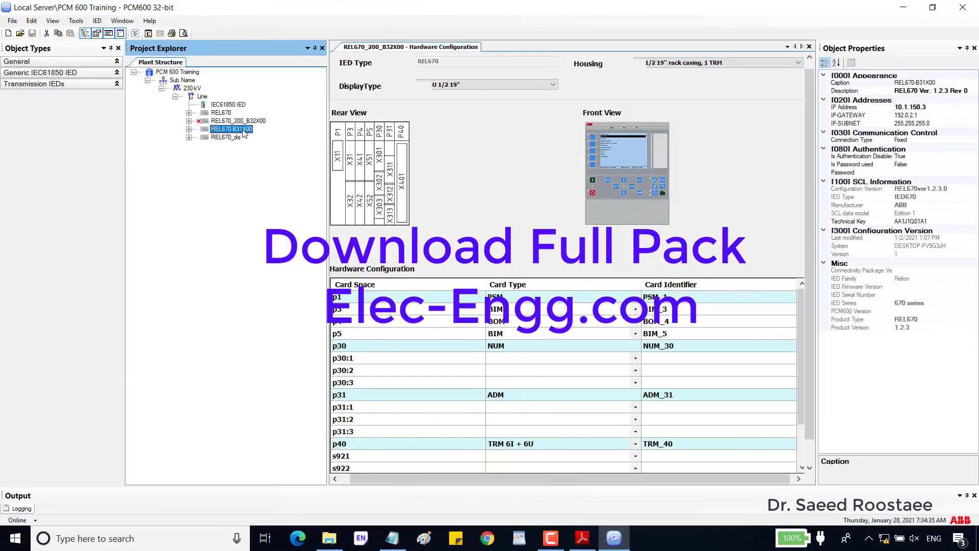
right_click(243, 131)
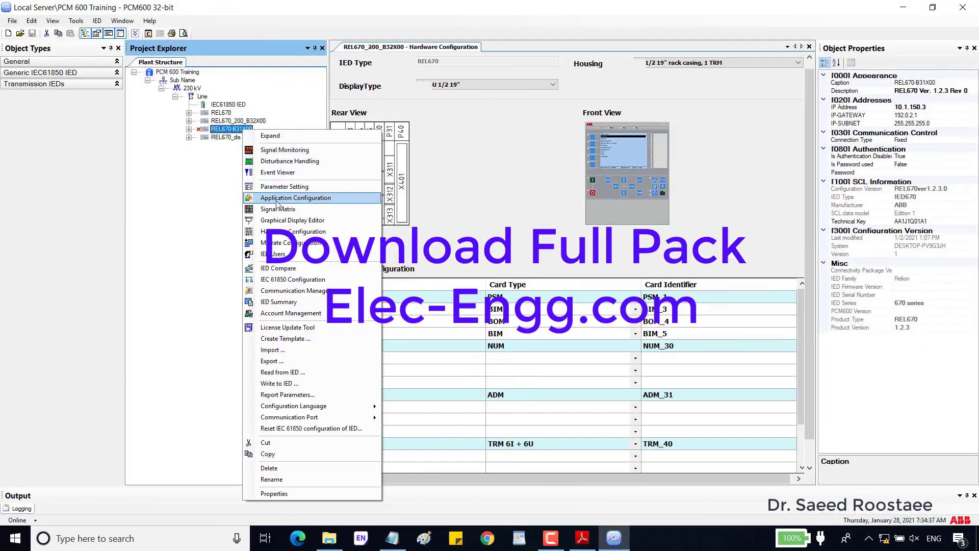
Open the REL670-B31X00 hardware configuration and view its disturbance records in WaveWin.
click(283, 232)
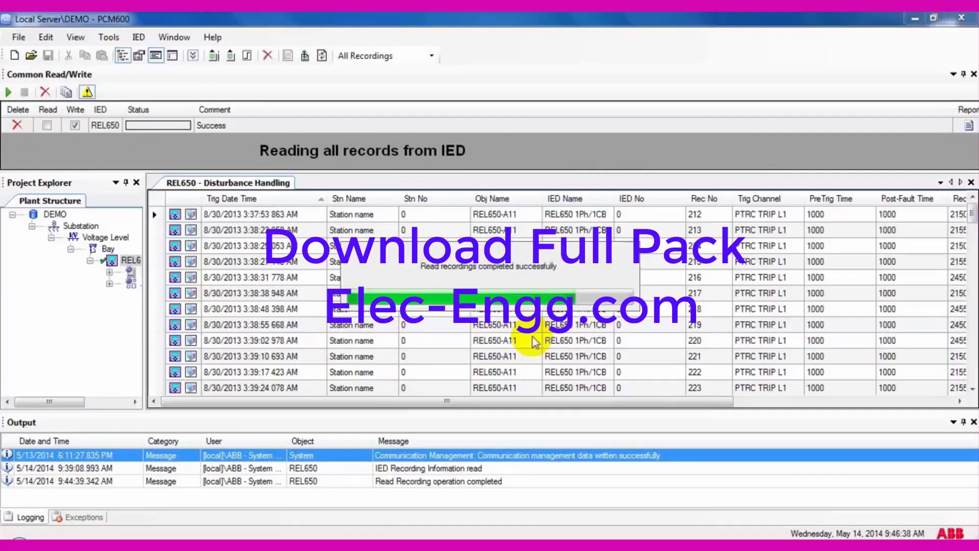
right_click(194, 216)
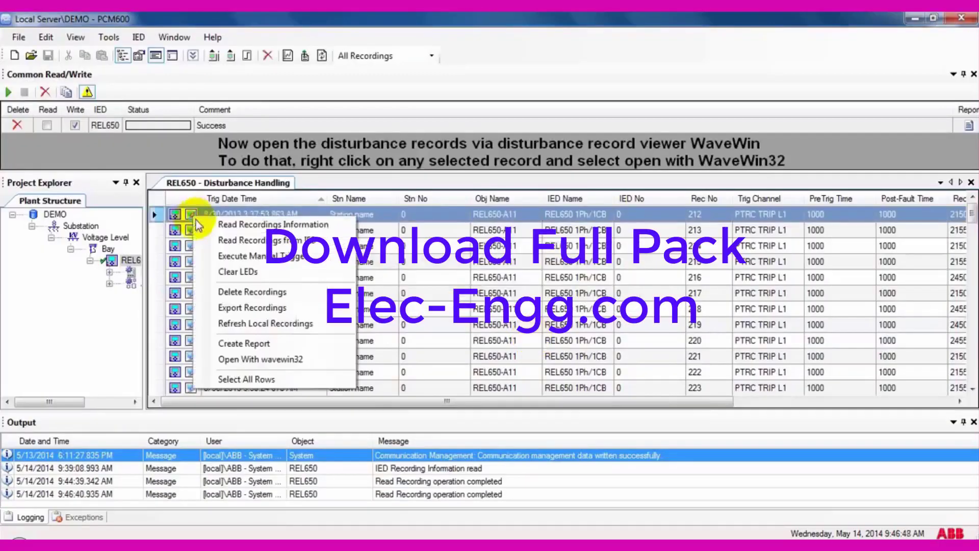
click(280, 360)
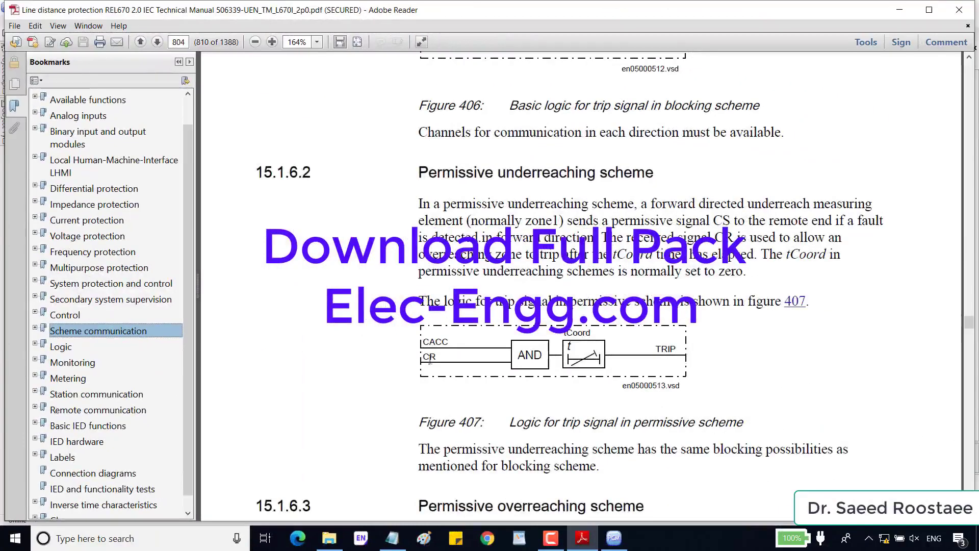
Find the permissive underreaching scheme in the manual, then add a report control using data set DEMO.
scroll(577, 349, down, 2)
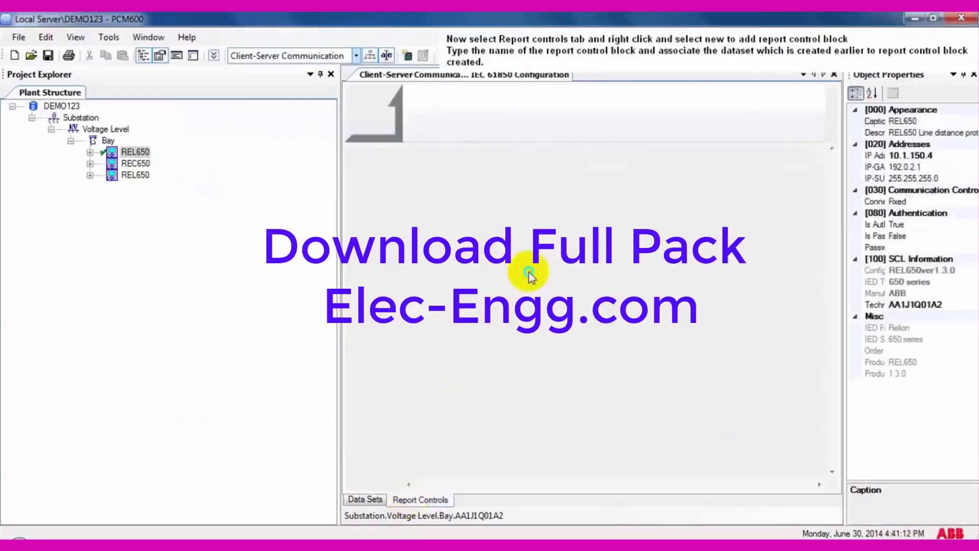
right_click(533, 274)
click(555, 282)
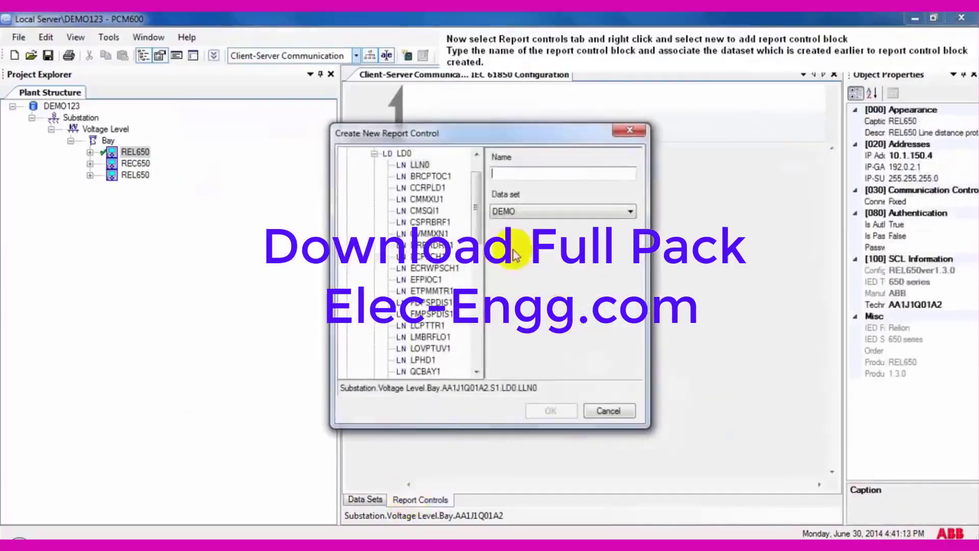
click(498, 211)
click(499, 212)
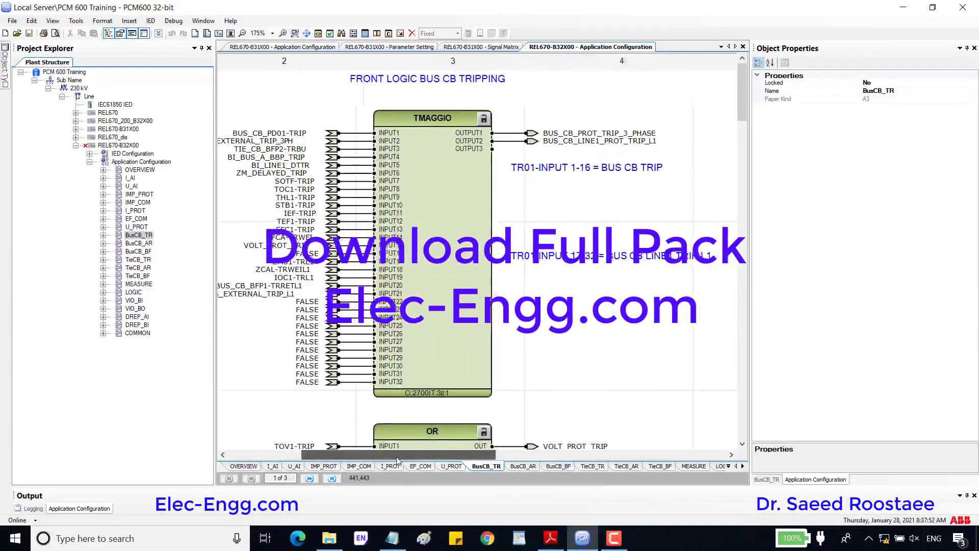
Jump from DISTANCE_PROTECTION_TRIP to its partner OR logic and view it at 150%.
drag(396, 460, 381, 460)
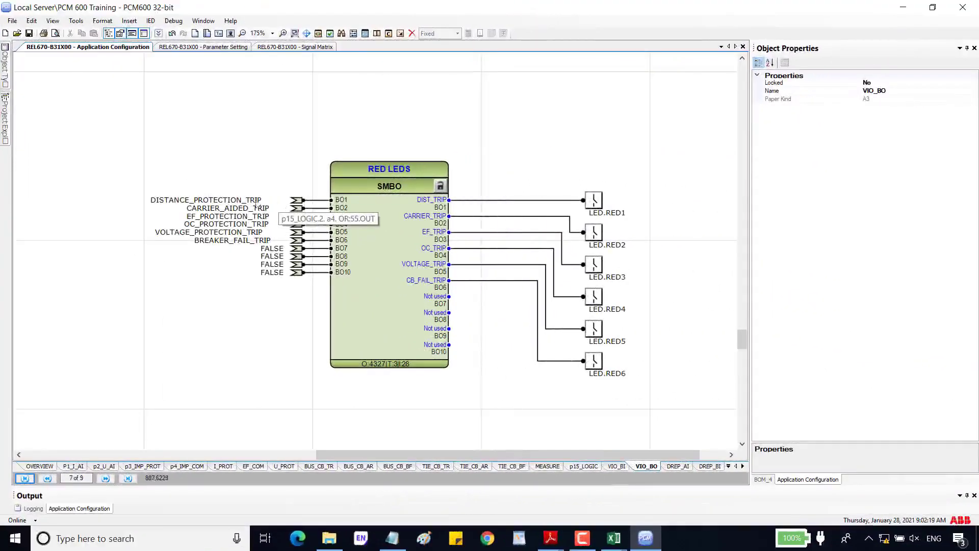
click(253, 200)
right_click(253, 200)
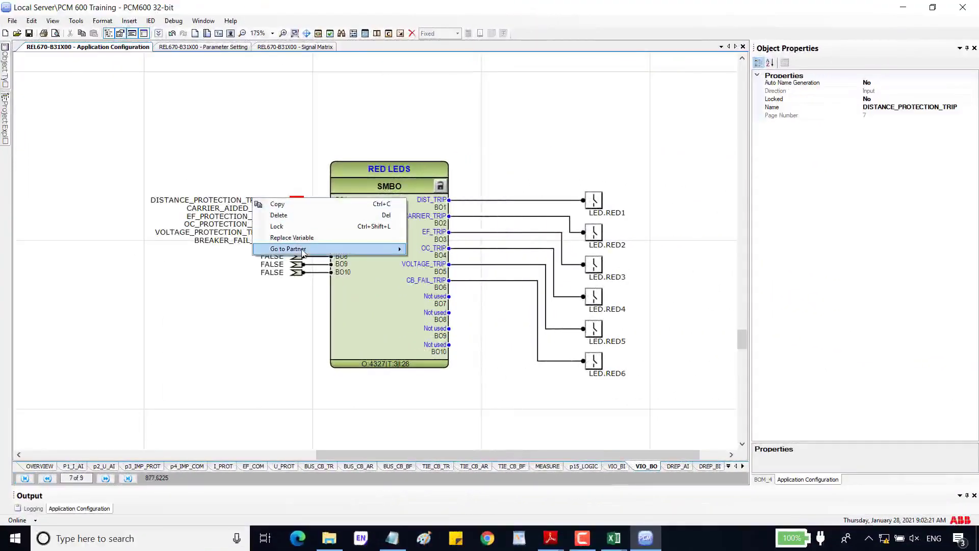
mouse_move(364, 252)
click(446, 250)
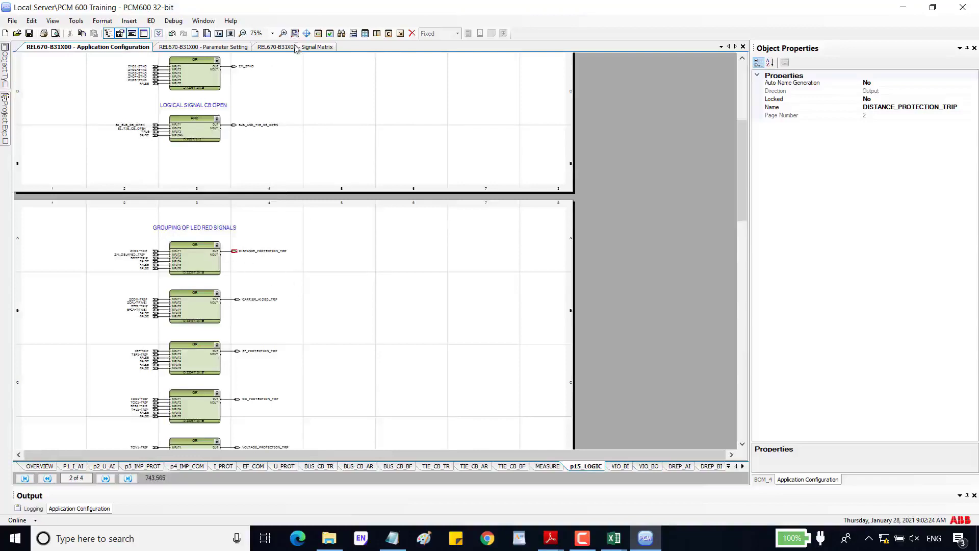
click(284, 34)
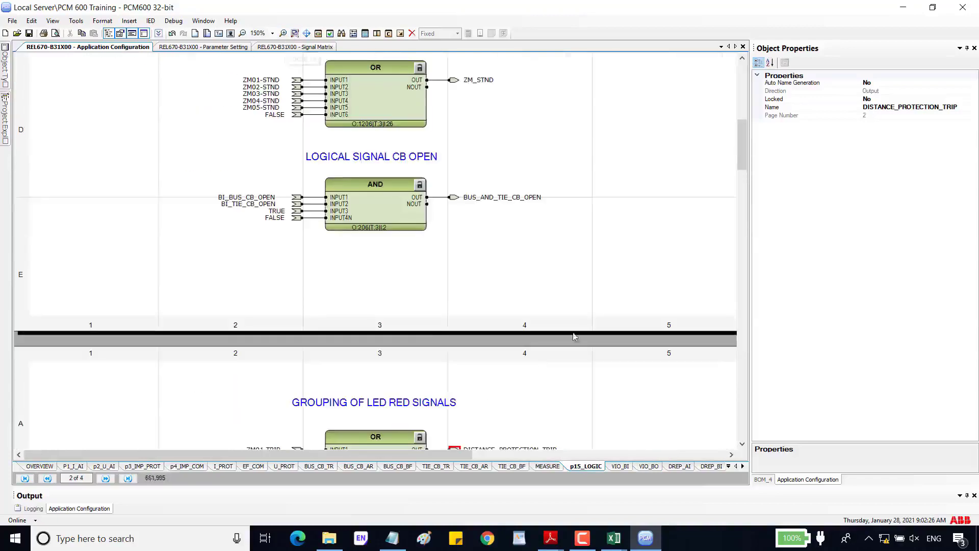
scroll(670, 213, down, 2)
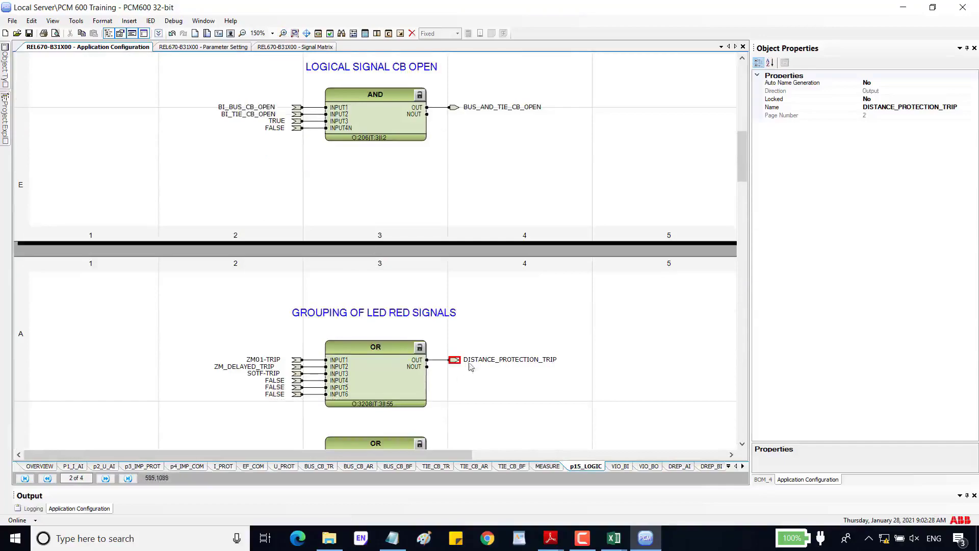